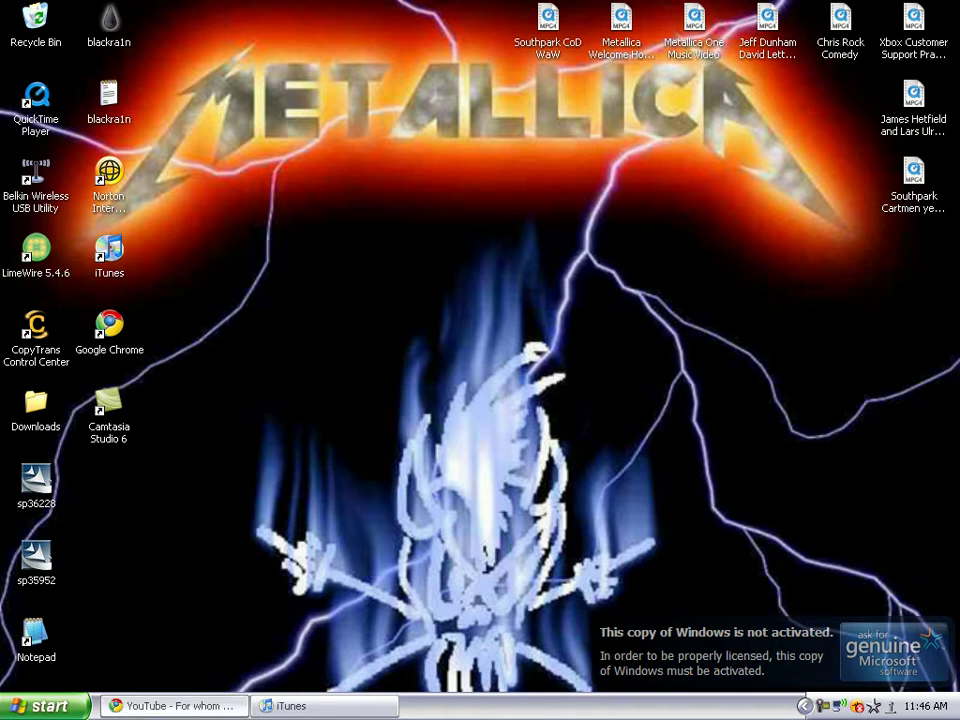
Switch to the Chrome window showing the 'For whom the bell tolls-Metallica(live)' YouTube page
key(alt+Tab)
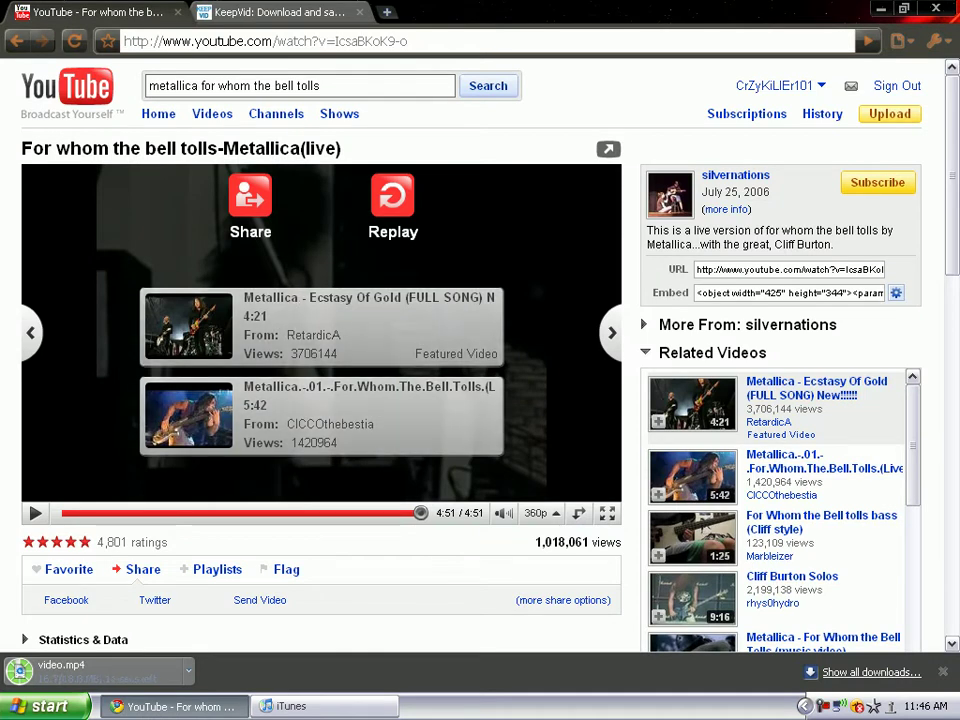
Copy the YouTube video's web address from the address bar and go to the KeepVid tab
drag(407, 41, 95, 41)
right_click(141, 41)
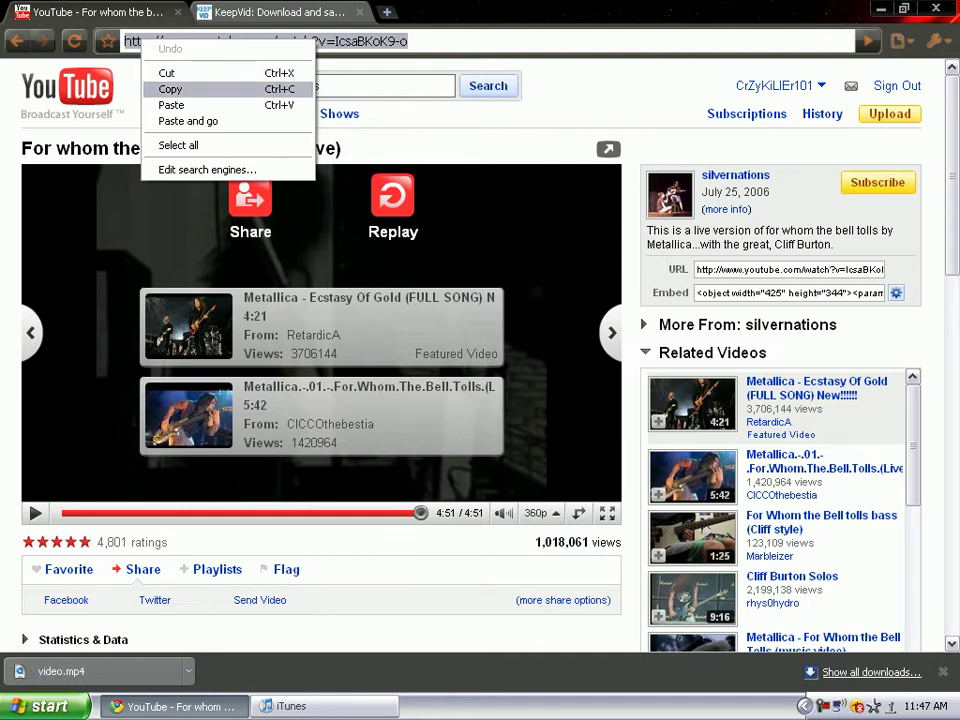
key(Escape)
key(ctrl+Tab)
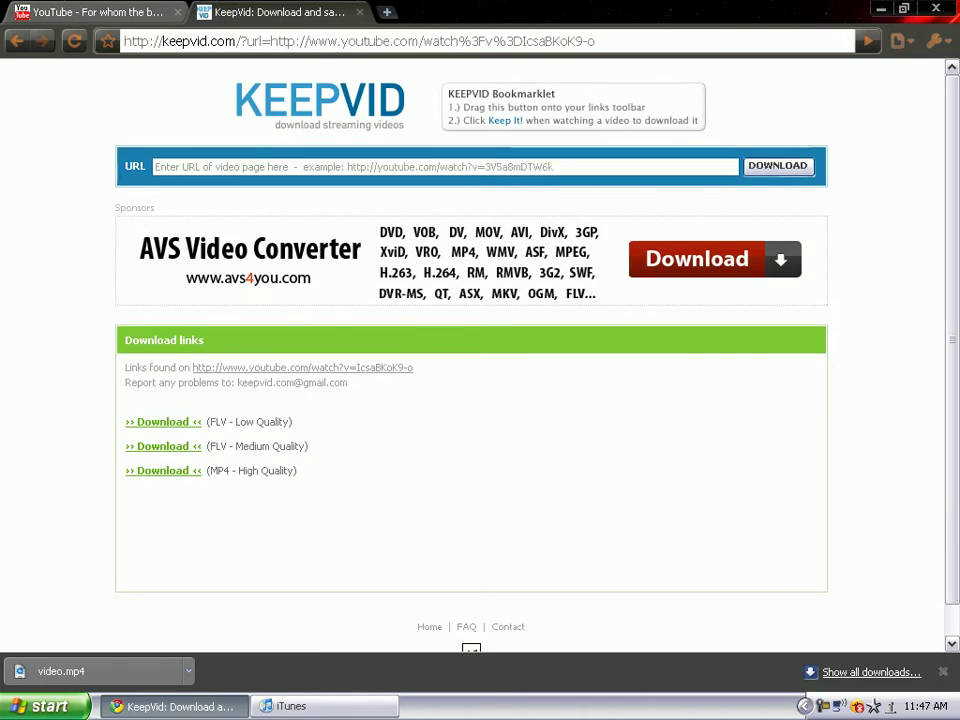
Paste the YouTube address into KeepVid's URL field and submit it to list FLV/MP4 links
right_click(313, 167)
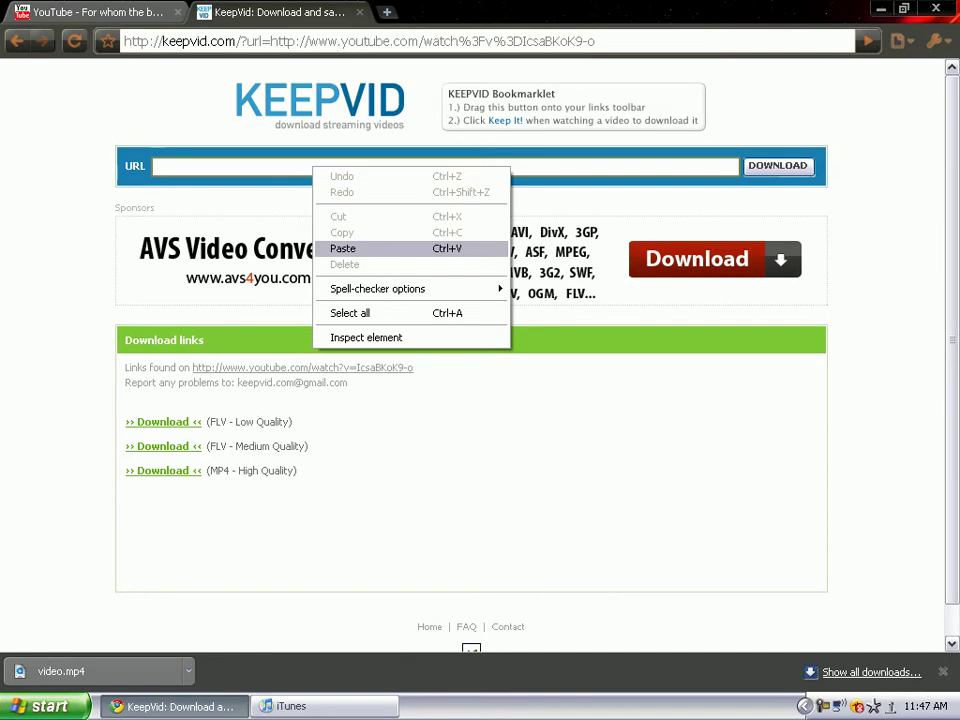
click(343, 248)
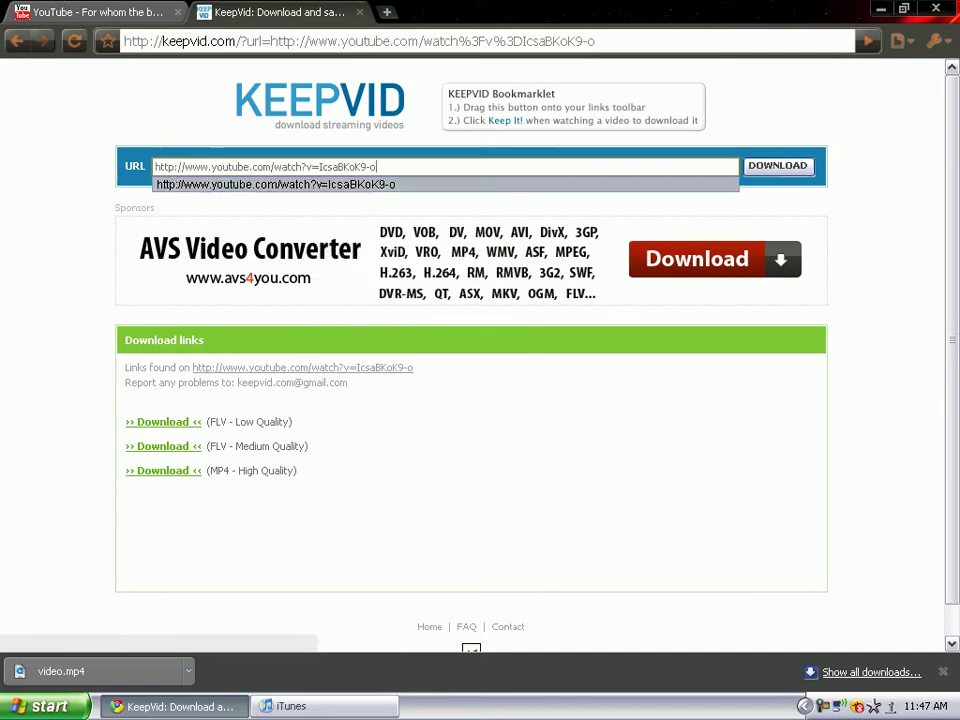
key(Return)
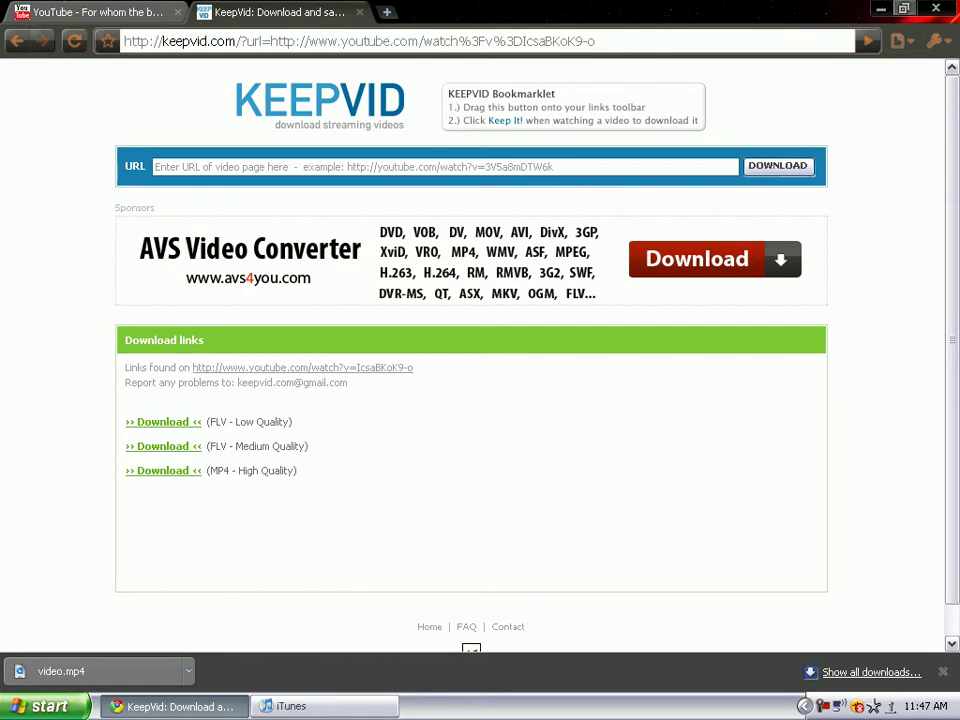
Restore down Chrome and drag the downloaded video.mp4 from the download bar onto the desktop
click(903, 8)
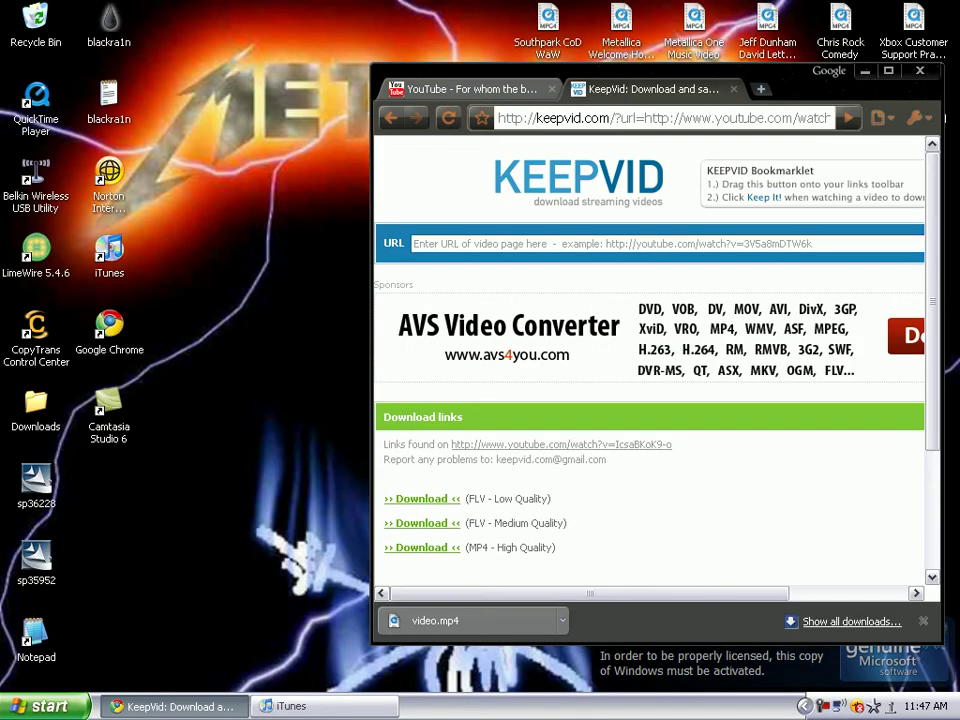
drag(435, 621, 130, 500)
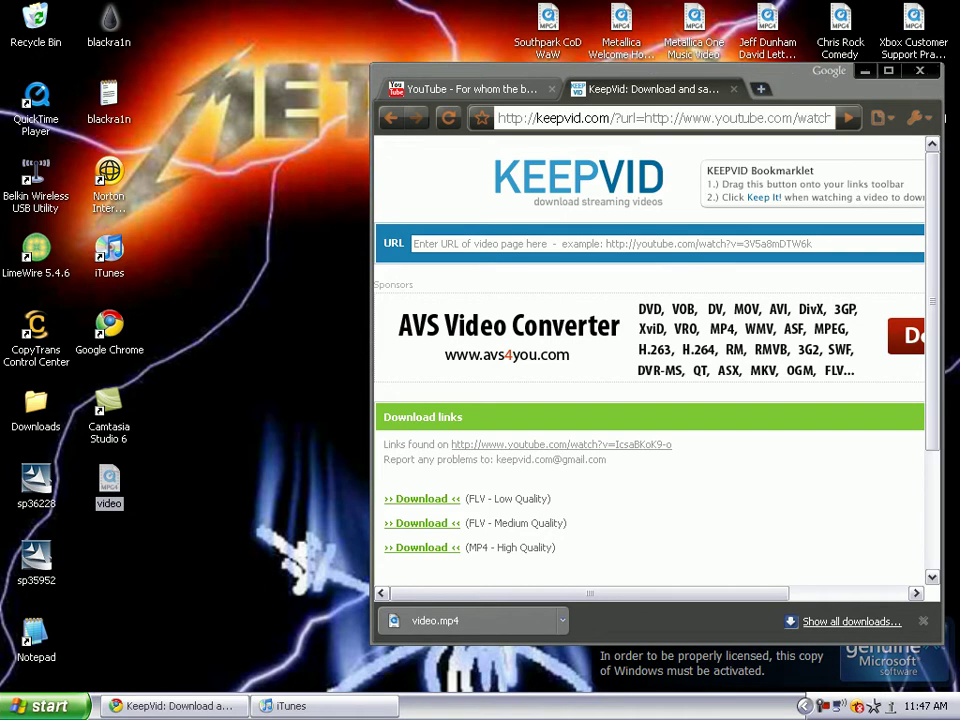
Rename the desktop 'video' file to 'For Whom the Bell Tolls (Live)'
right_click(112, 477)
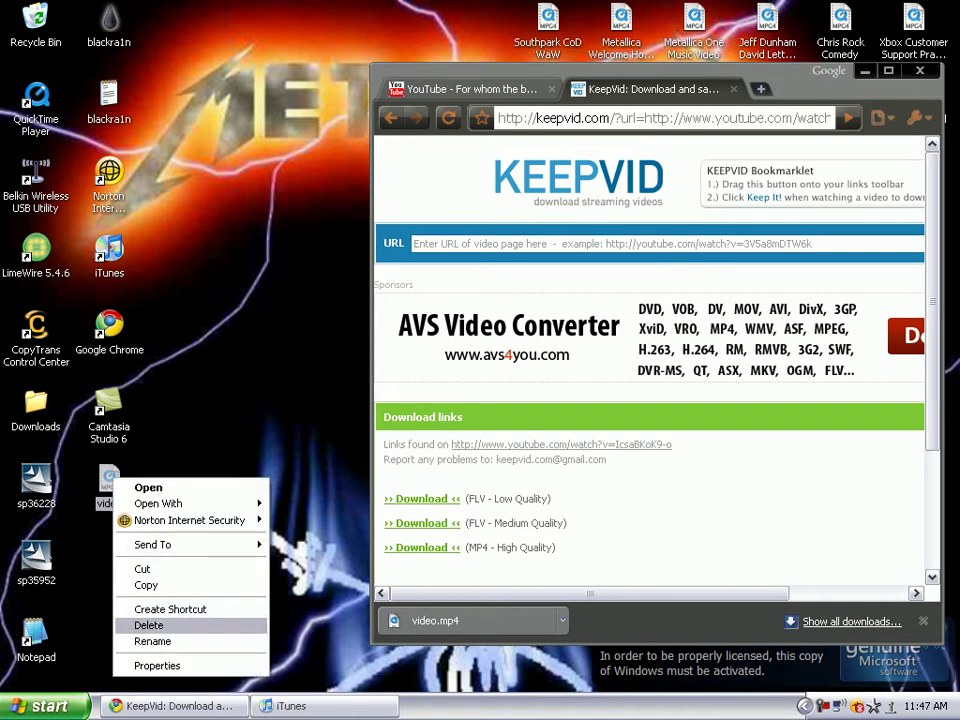
click(152, 641)
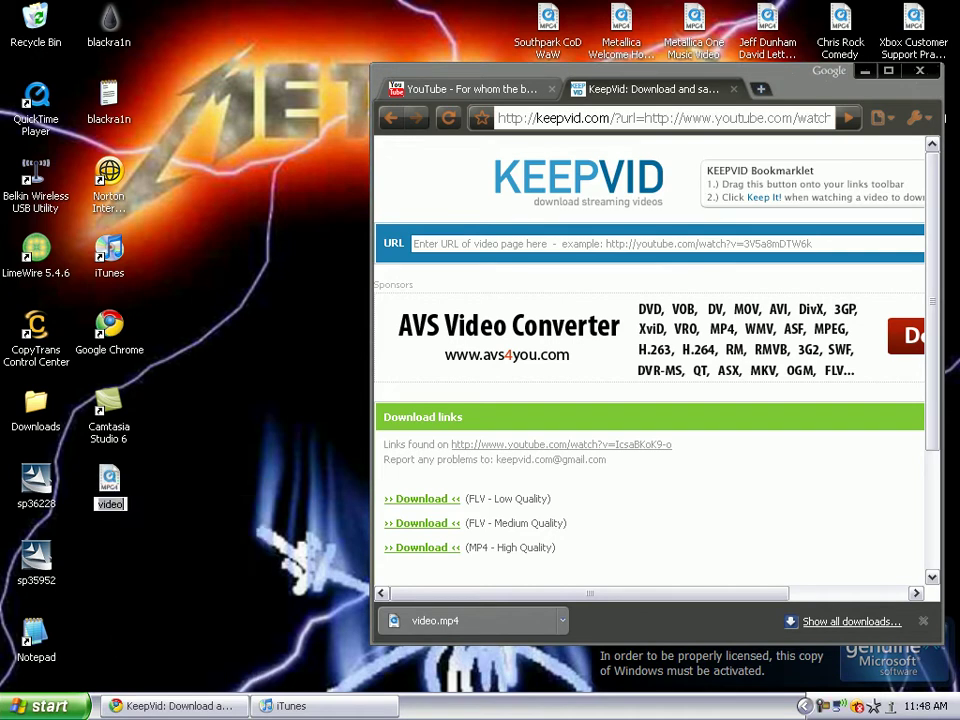
key(Return)
text(For Whom ty)
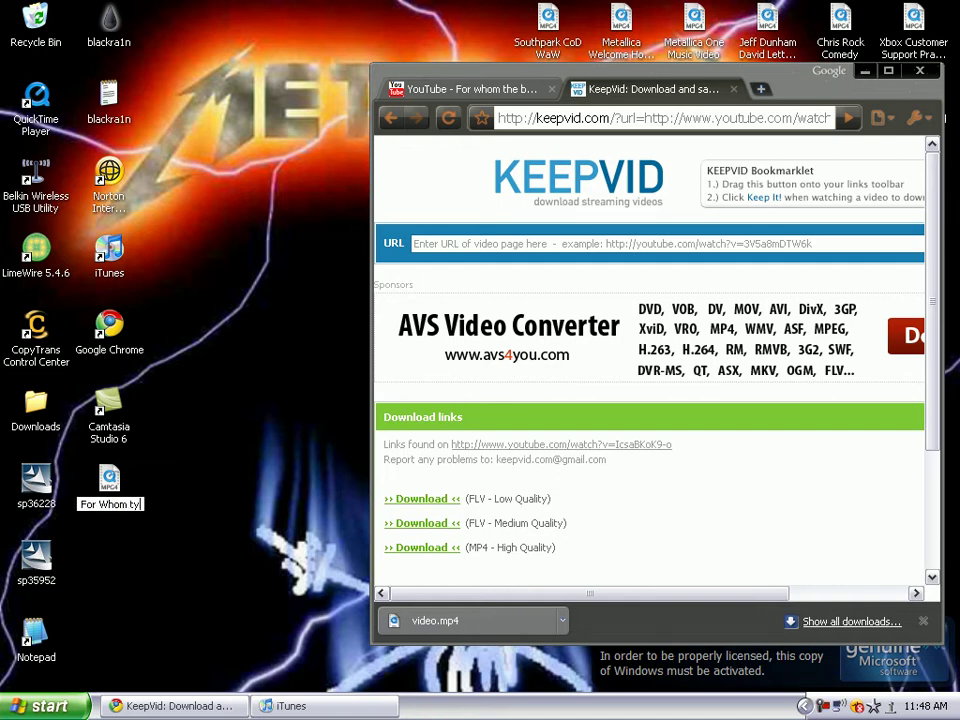
key(BackSpace)
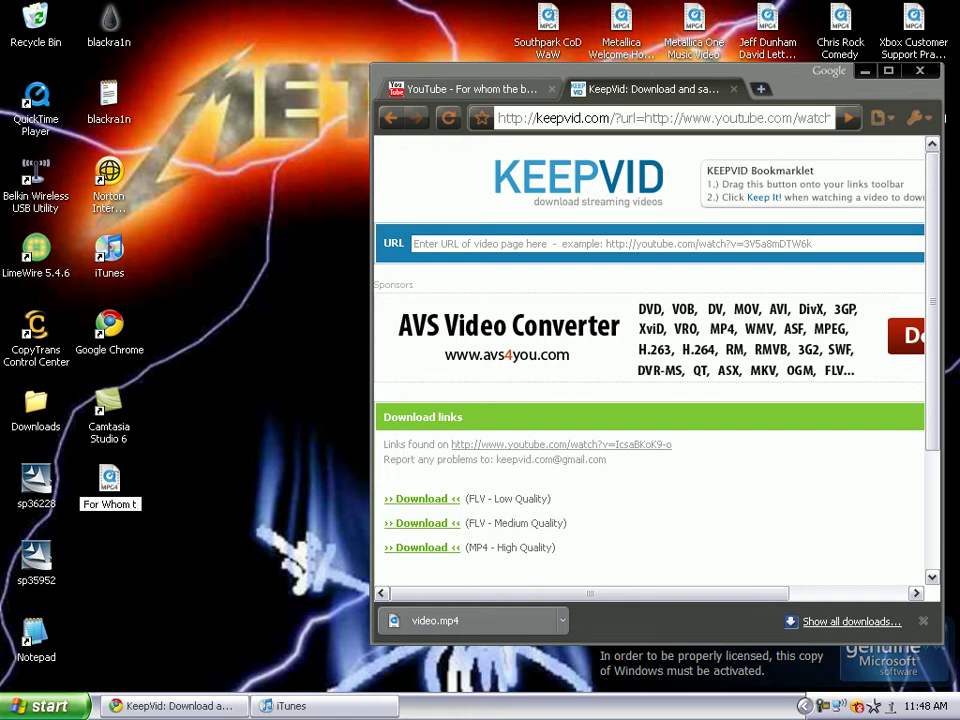
text(he Bell)
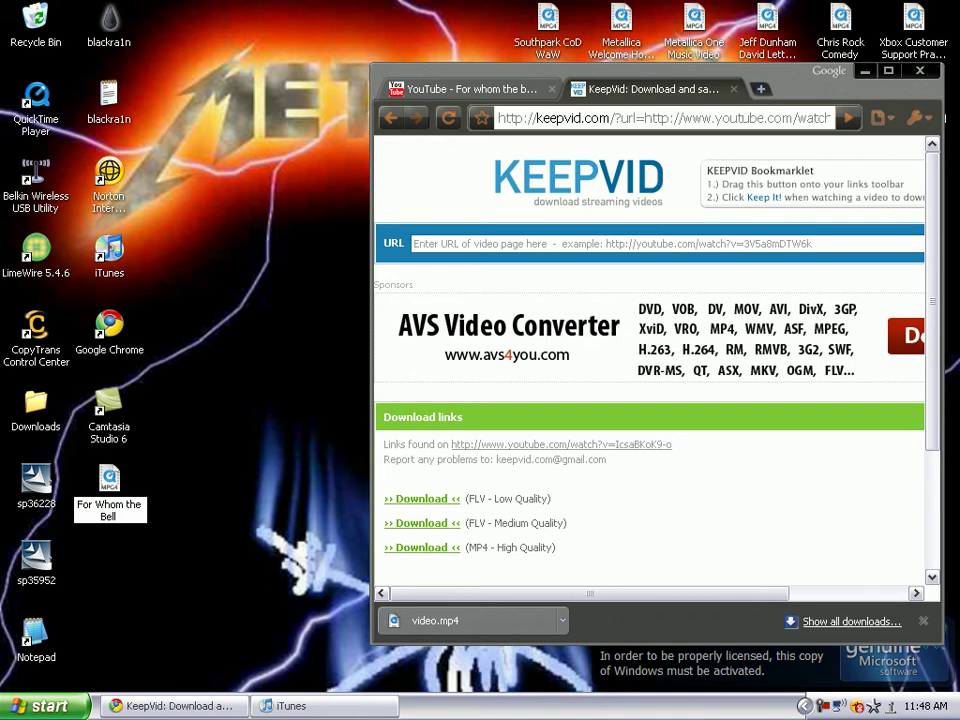
text( Tol)
text(ss)
key(BackSpace)
key(BackSpace)
key(BackSpace)
key(BackSpace)
text(lls (Live))
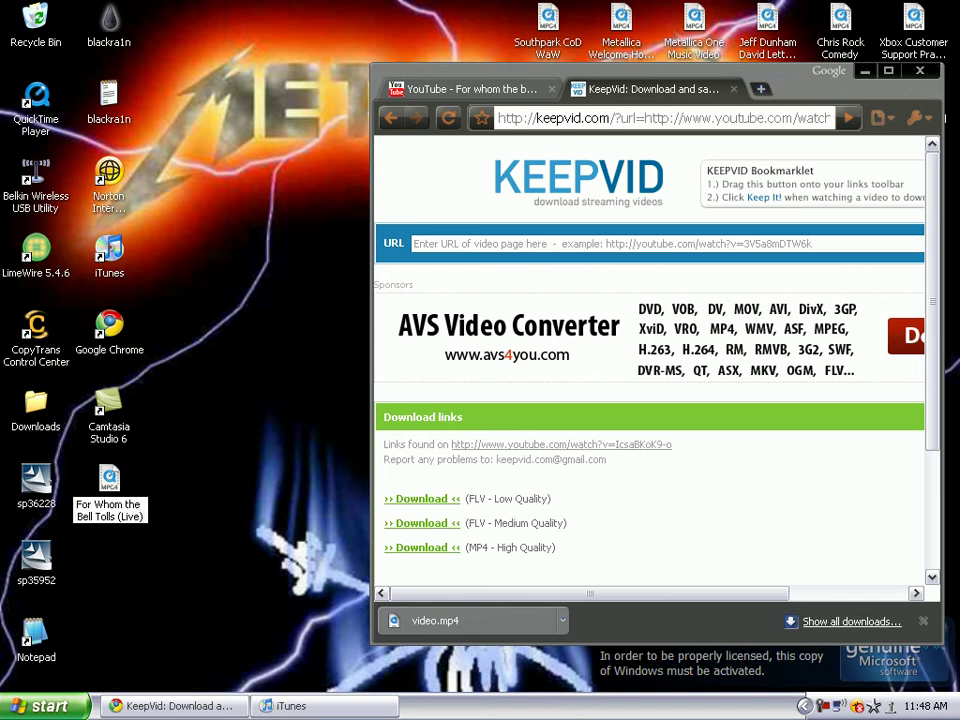
key(Return)
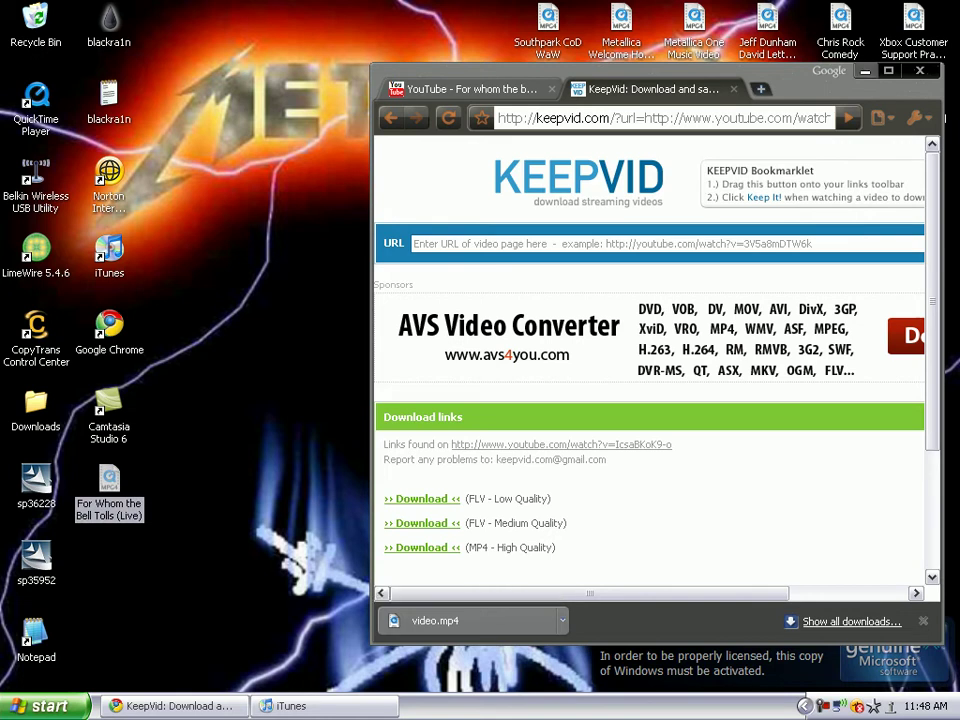
Drag the renamed desktop video into iTunes' Movies library, then maximize the iTunes window
key(super+d)
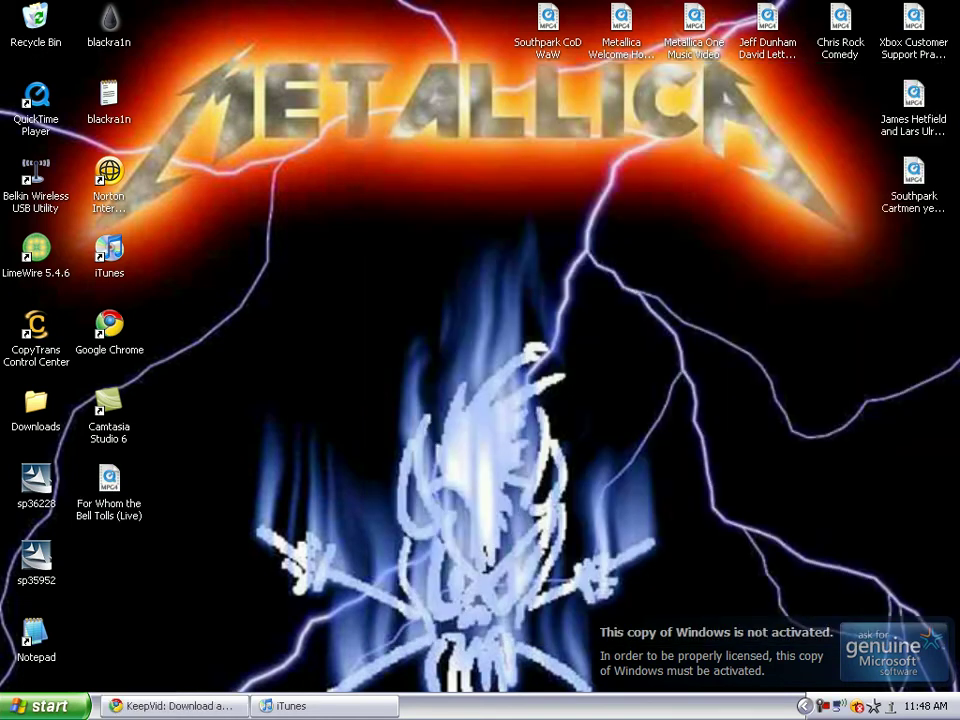
click(330, 706)
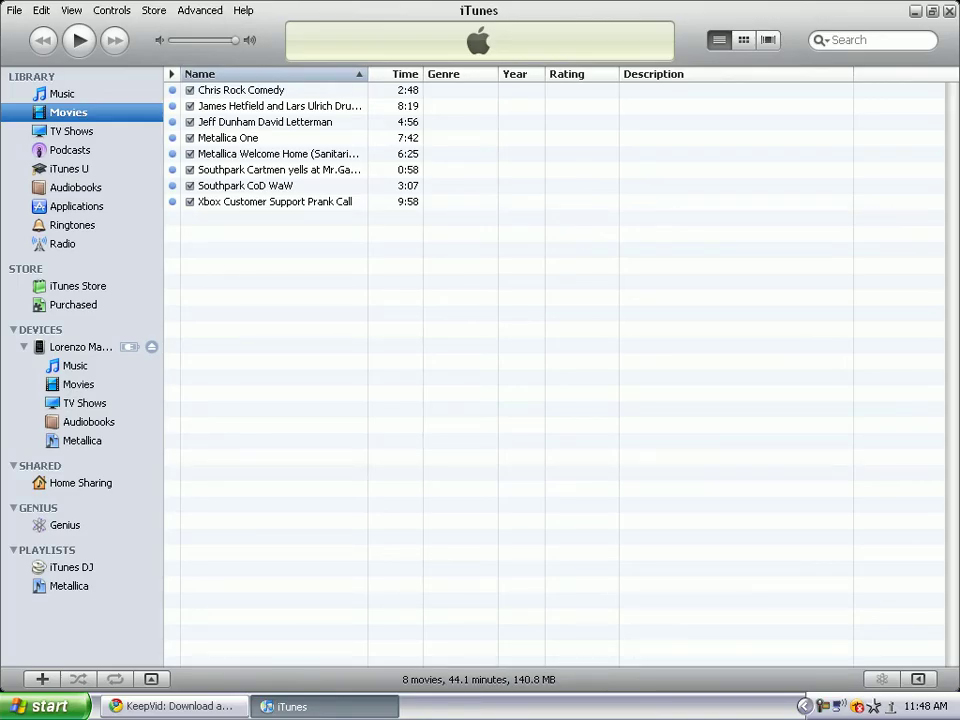
double_click(699, 9)
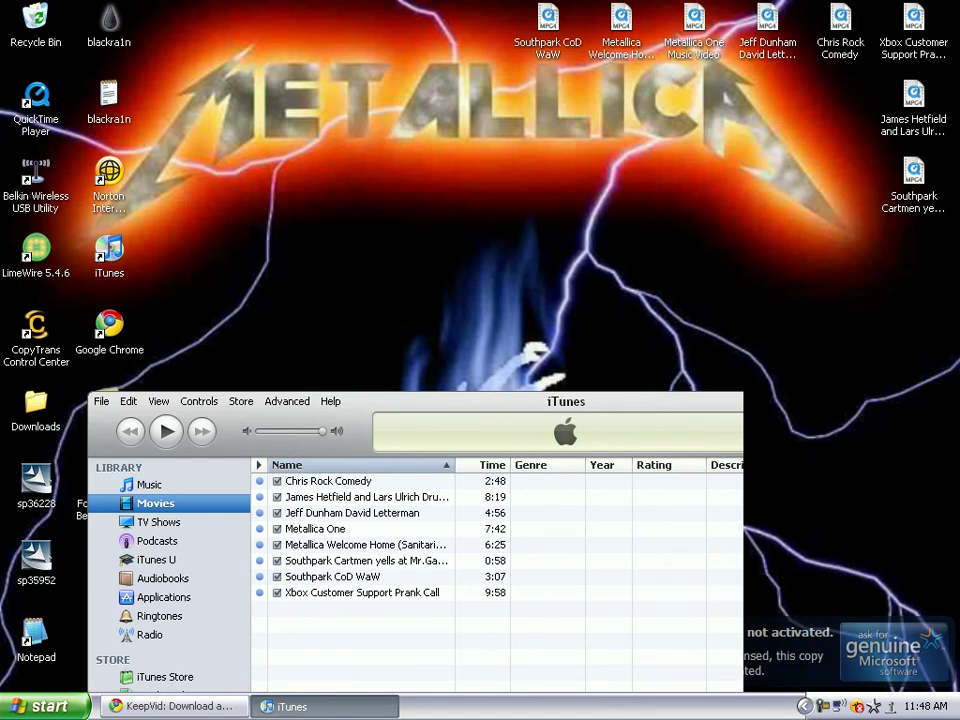
mouse_move(450, 401)
mouse_down()
mouse_move(531, 304)
mouse_move(540, 219)
mouse_move(607, 163)
mouse_move(617, 118)
mouse_up()
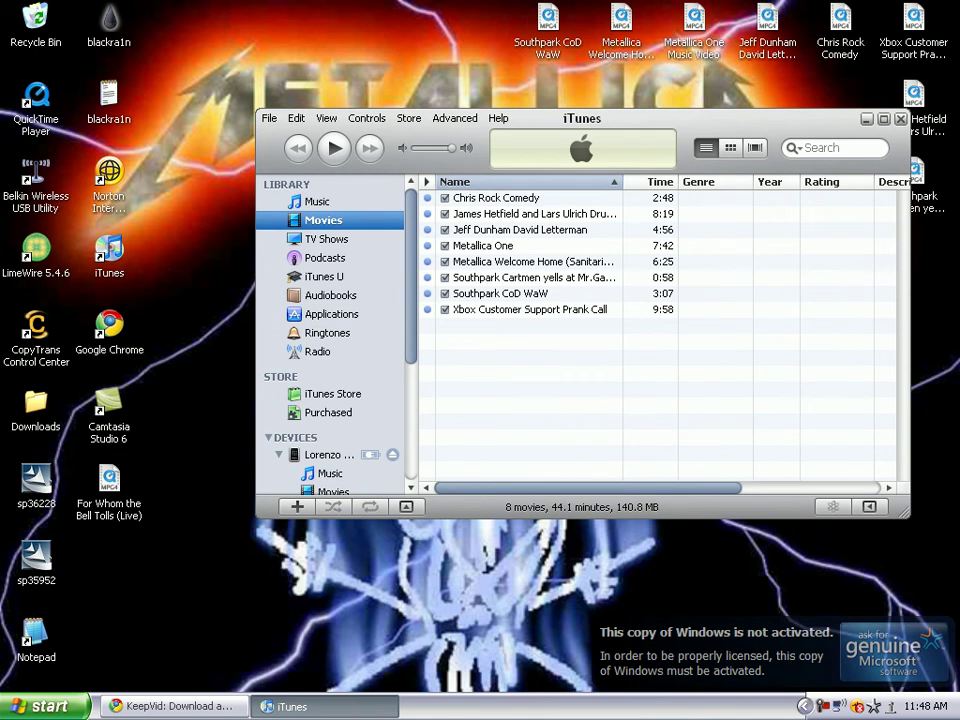
drag(109, 480, 468, 322)
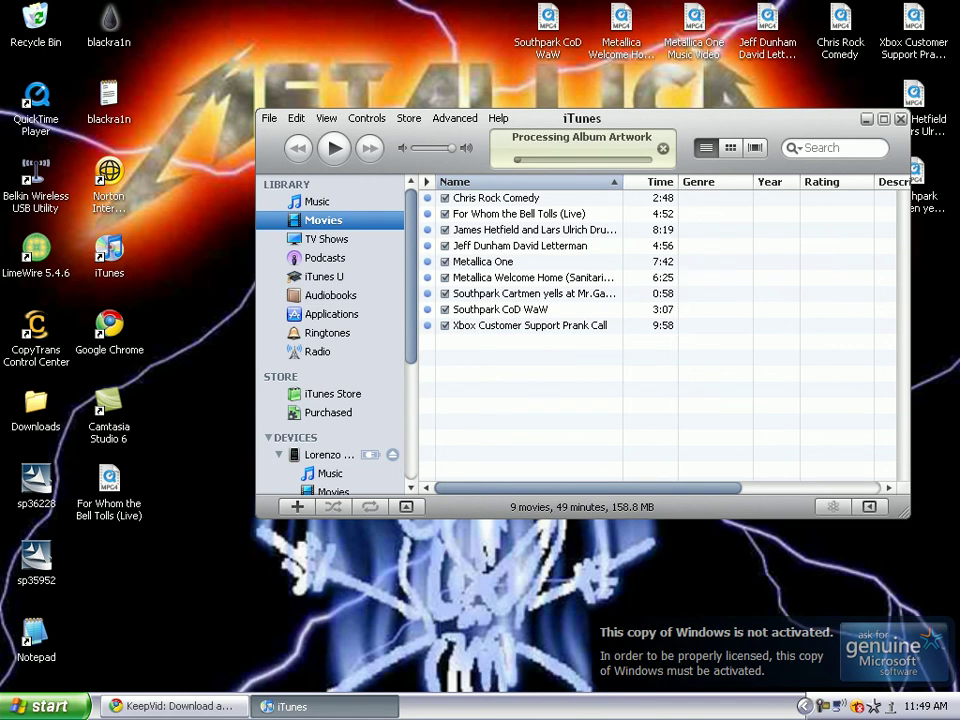
key(alt+space)
key(x)
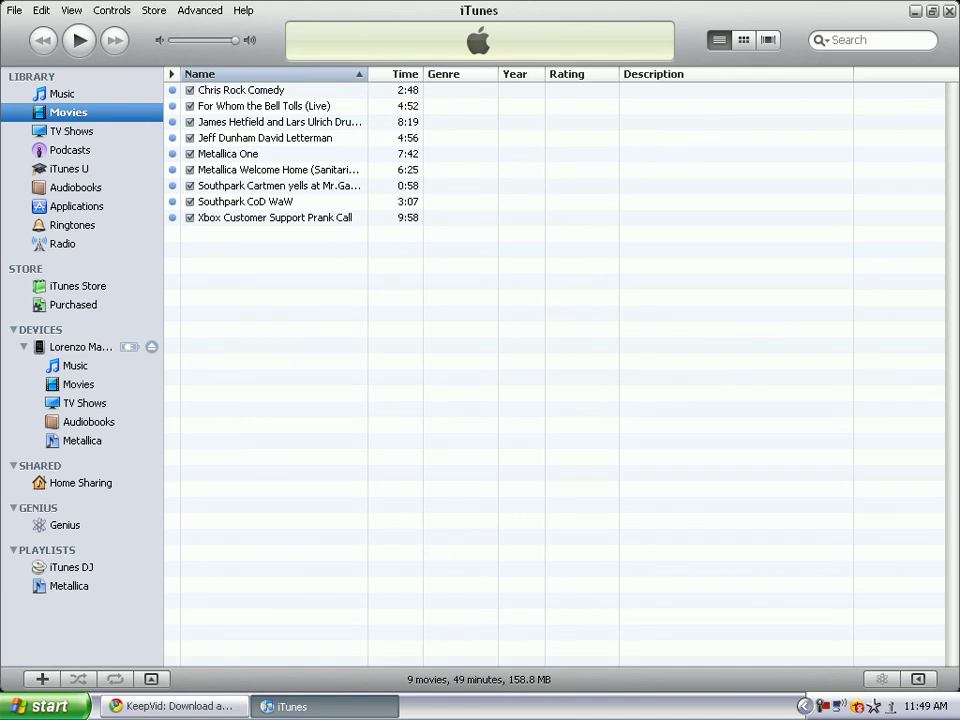
Drag 'For Whom the Bell Tolls (Live)' onto the connected iPod and view the iPod's Movies
drag(250, 105, 66, 229)
drag(126, 229, 53, 383)
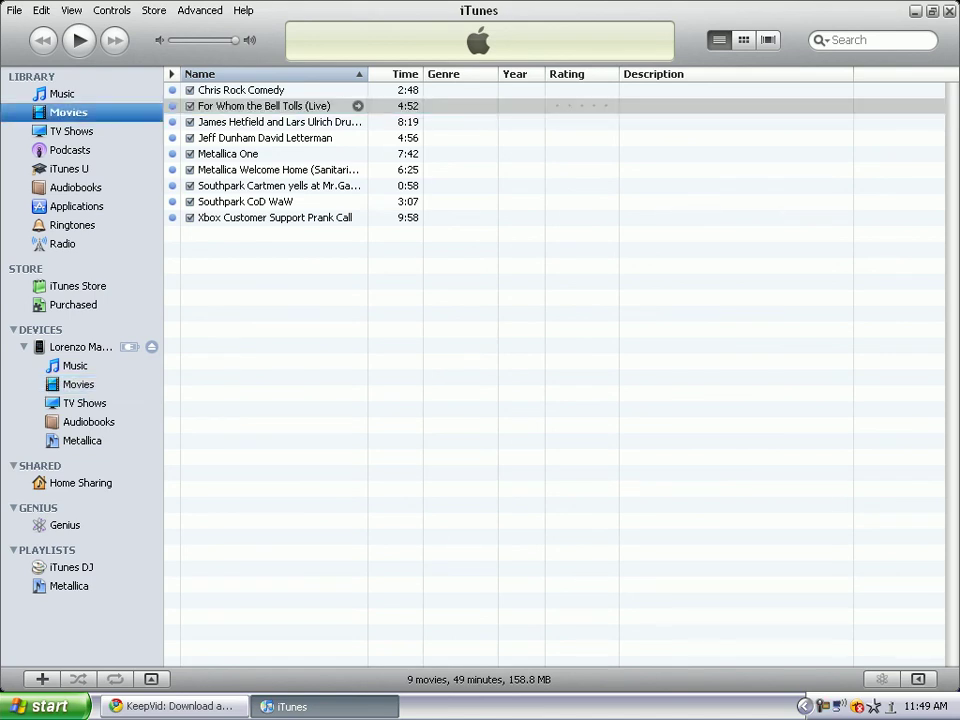
click(80, 384)
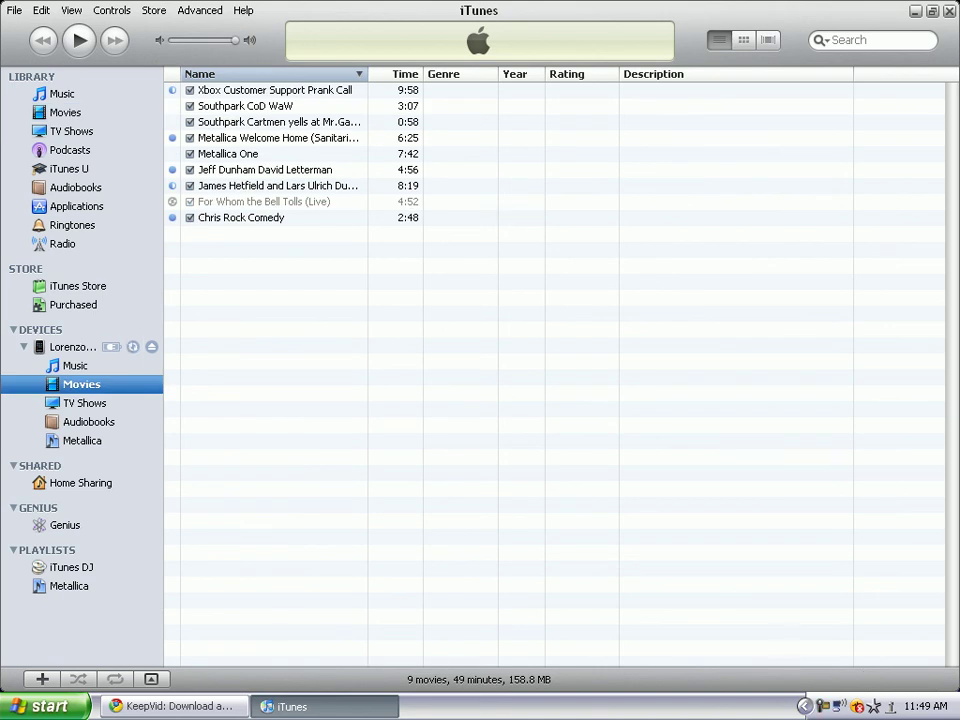